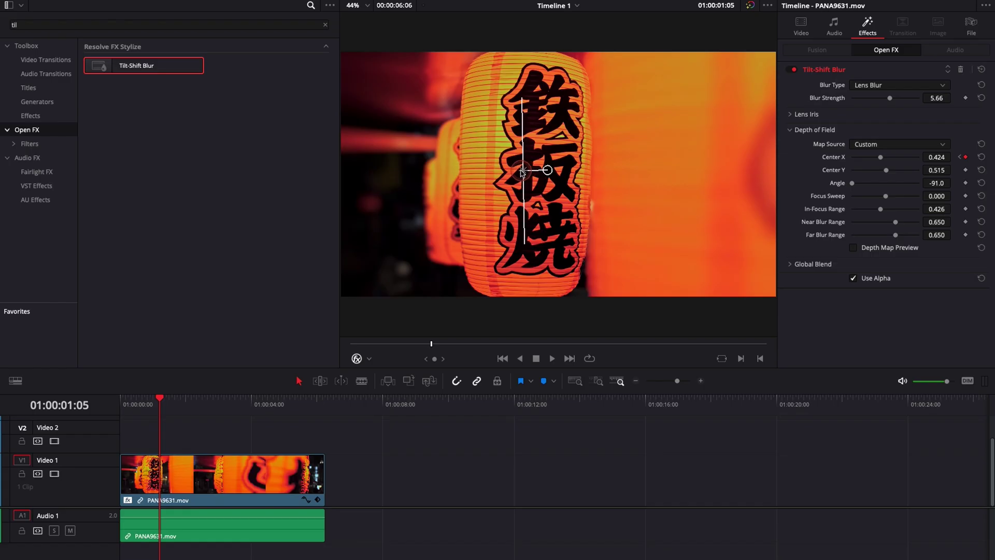
Shift the tilt-shift focus centre left on the lantern so Center X reads 0.412.
drag(522, 173, 517, 173)
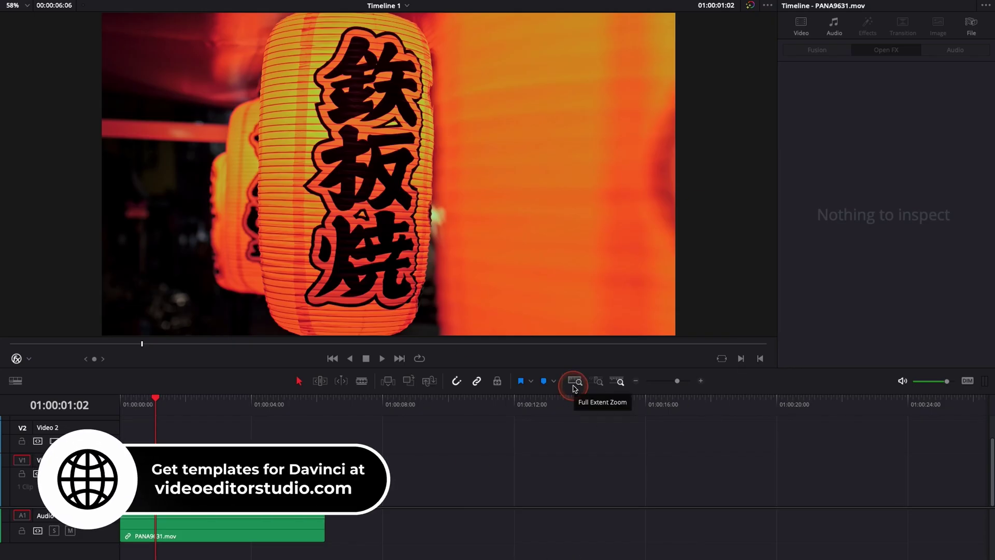
Play the unblurred lantern clip from the start, then park the playhead at 01:00:00:19.
click(122, 404)
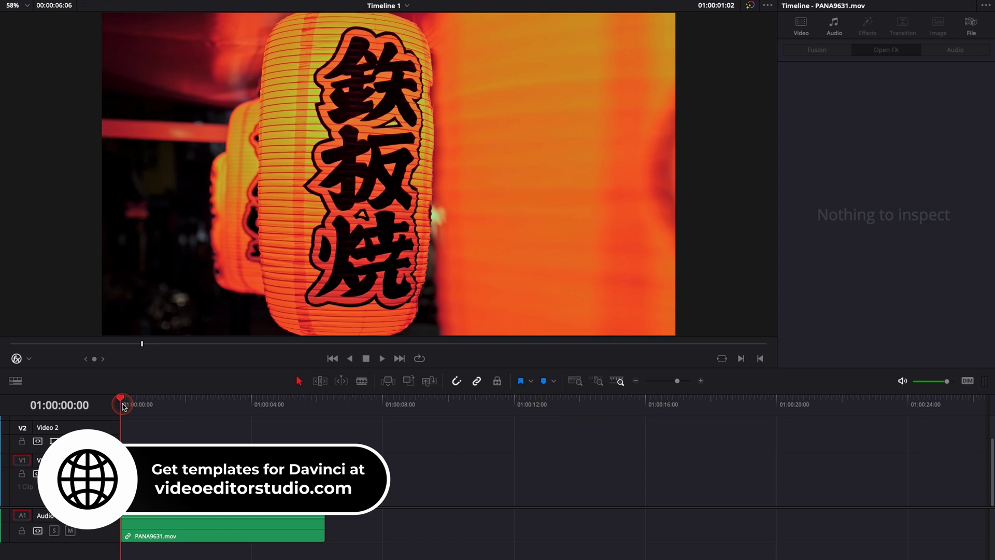
key(space)
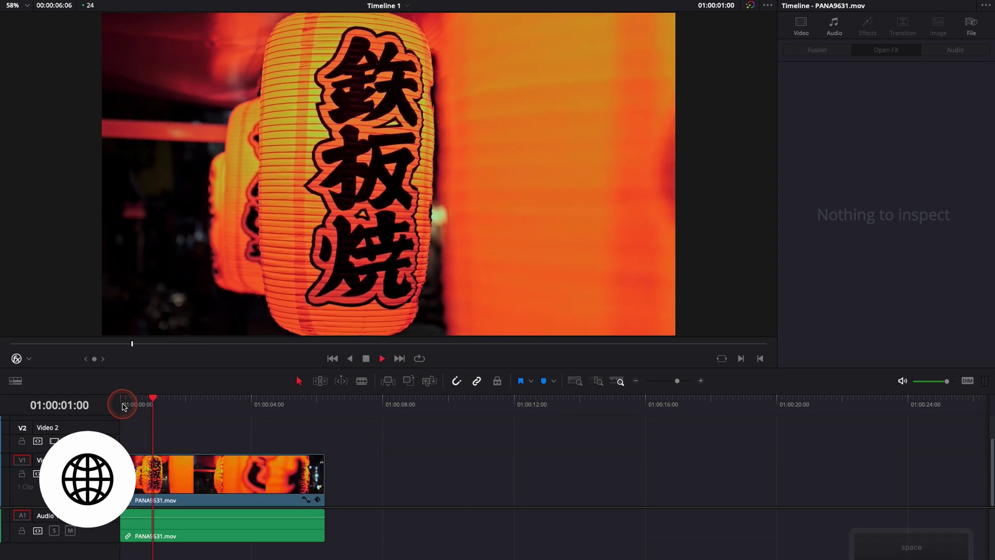
key(space)
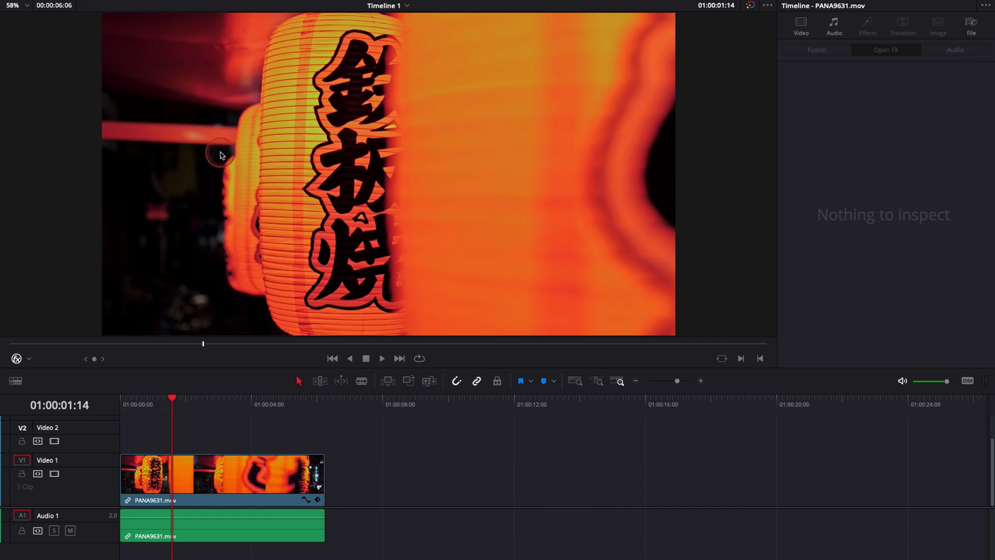
click(147, 403)
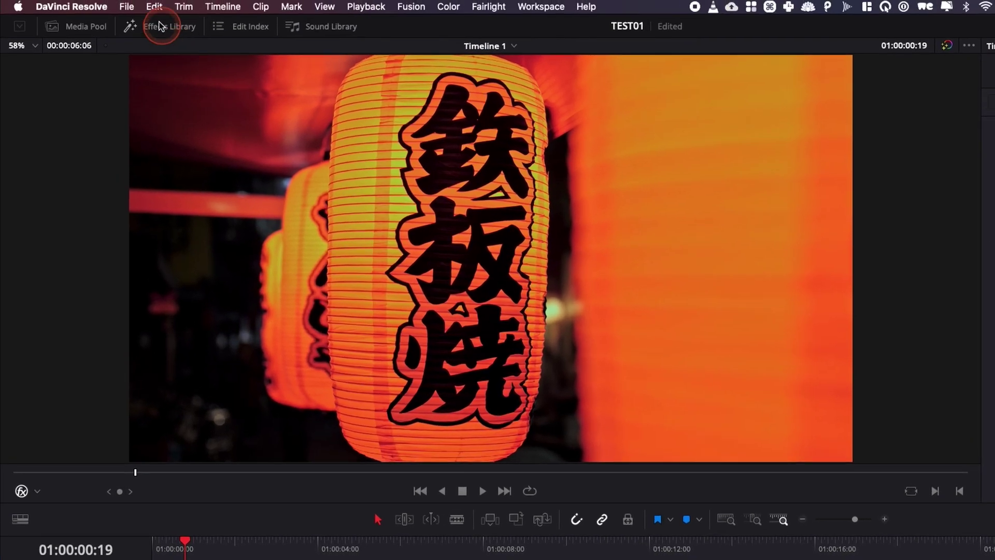
Find Tilt-Shift Blur with the search 'til' and apply it to the lantern clip on V1.
click(156, 27)
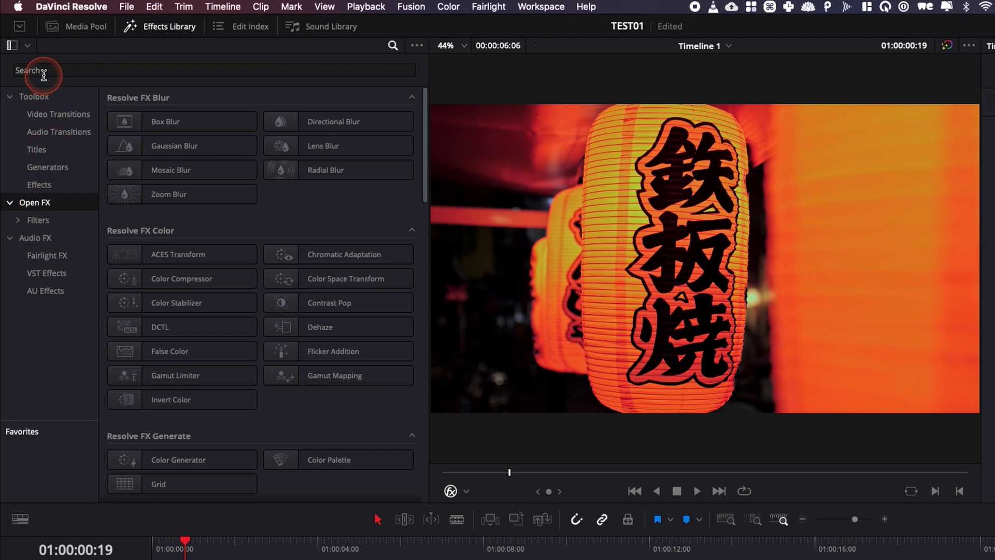
click(44, 76)
text(til)
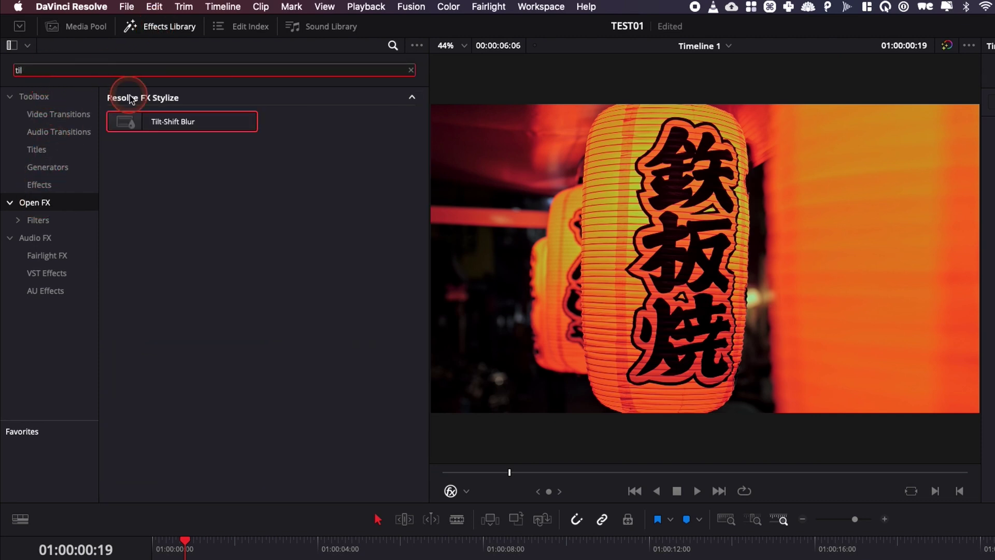
drag(146, 125, 238, 559)
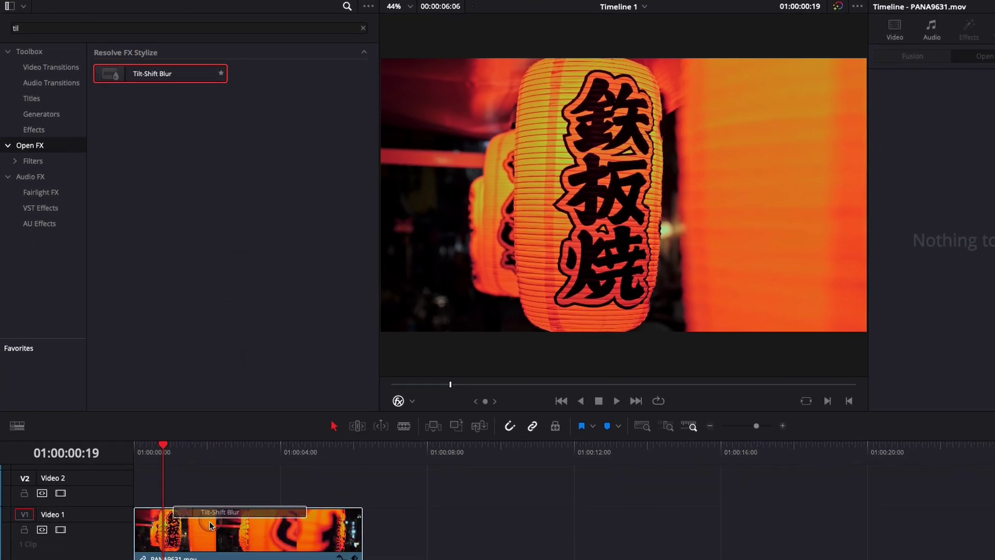
drag(210, 525, 210, 525)
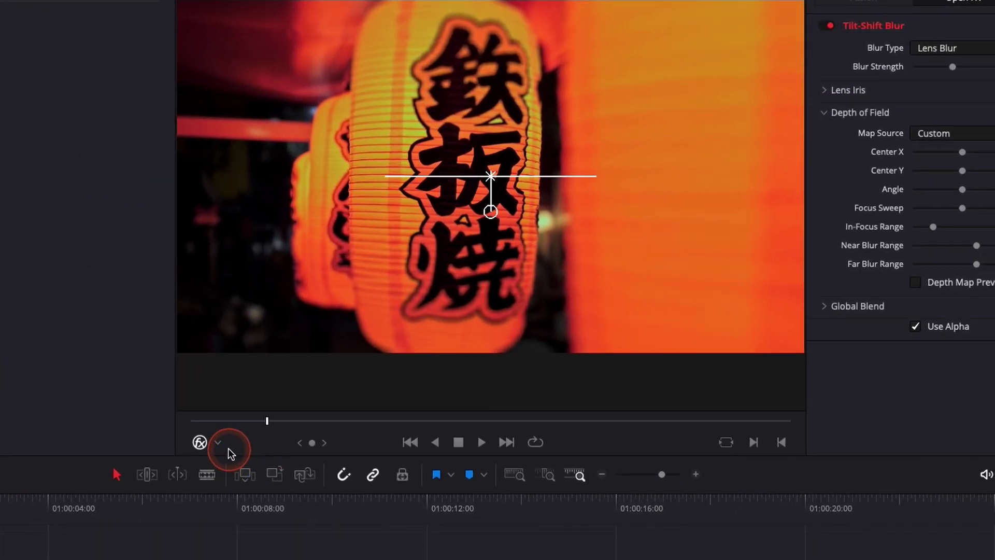
Switch the viewer overlay to Open FX Overlay to show the focus controls.
click(412, 400)
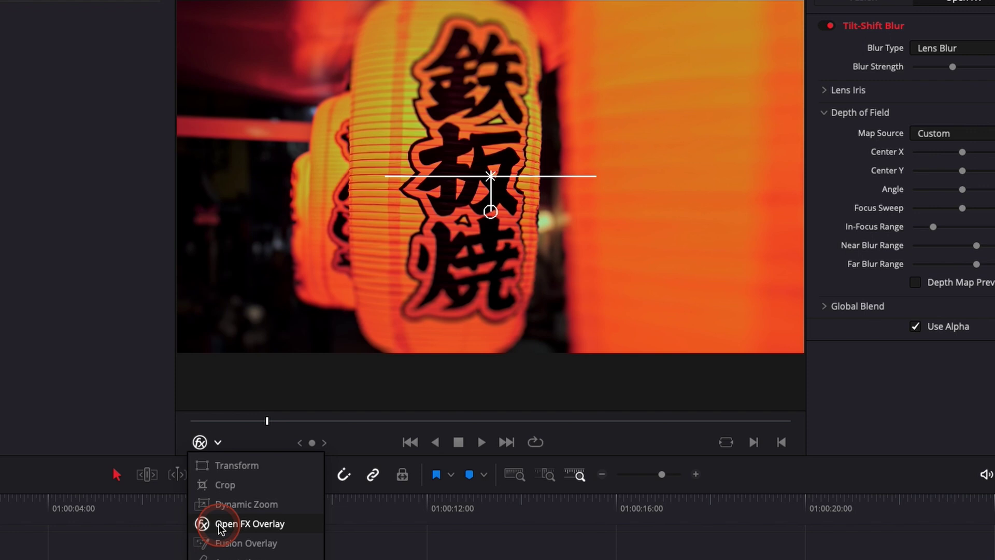
click(231, 473)
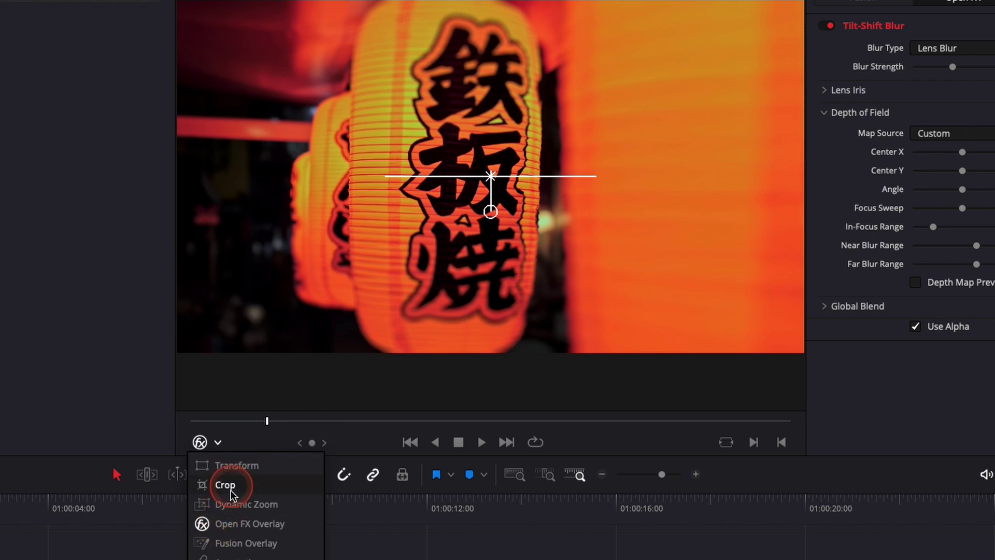
click(229, 525)
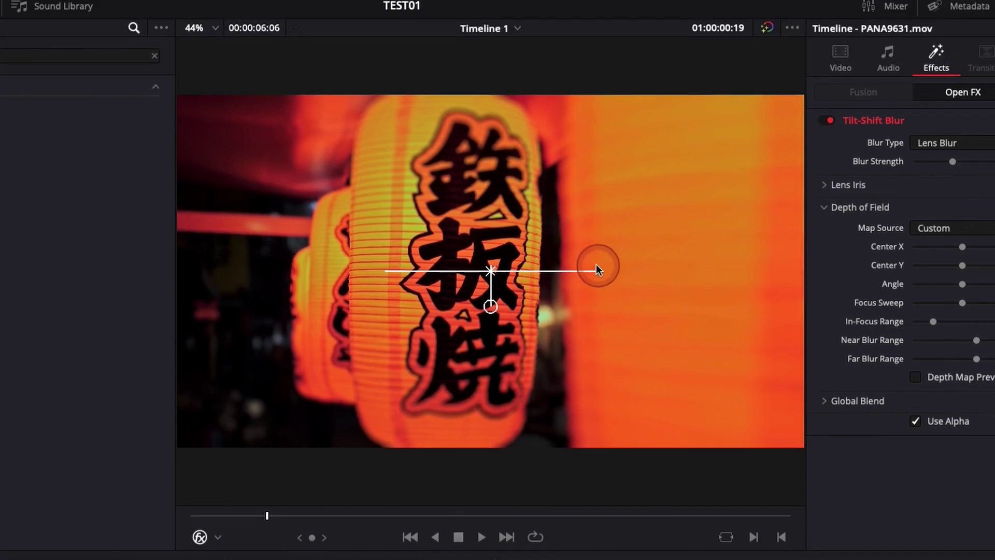
Make the focus line vertical at Angle -90 over the lantern lettering, with Blur Strength 10.00.
drag(490, 317, 539, 282)
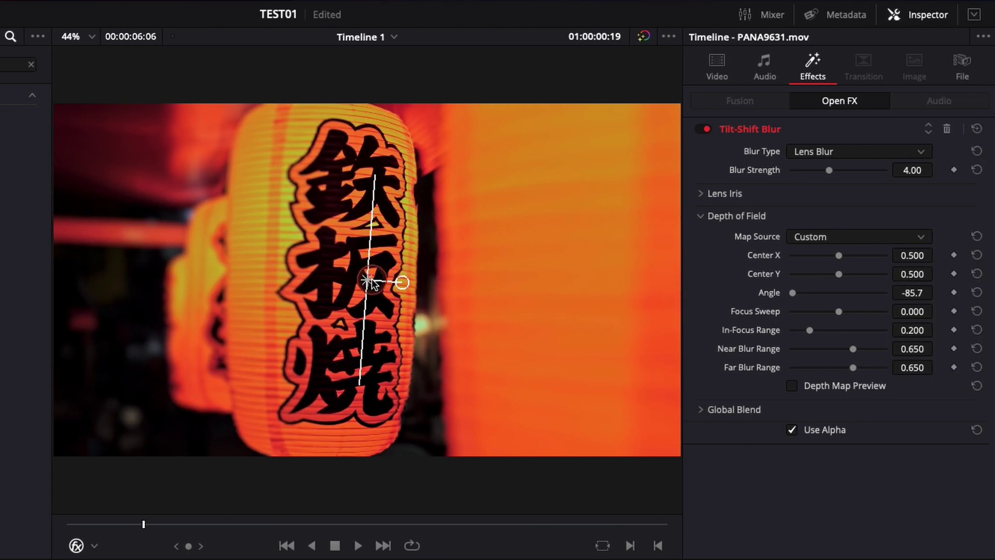
drag(372, 278, 323, 282)
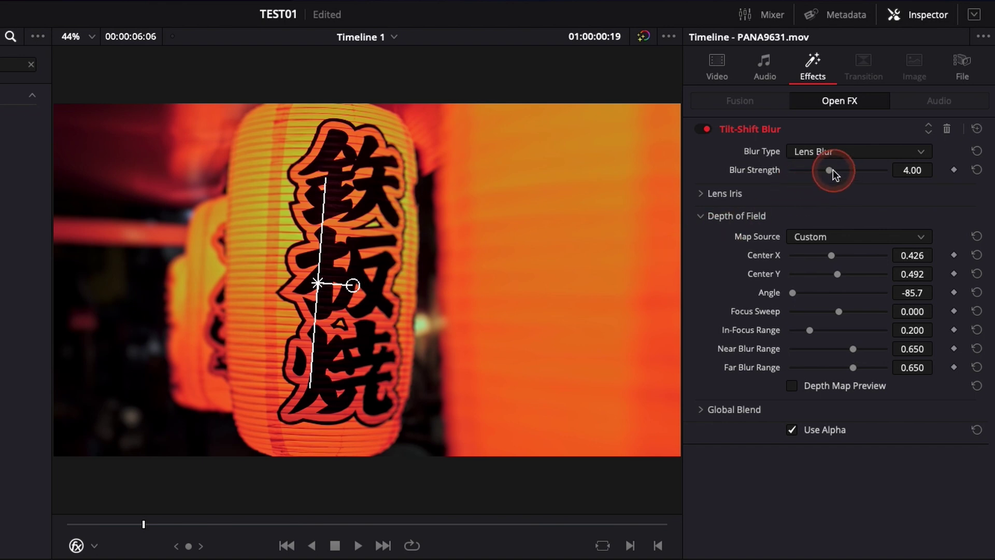
drag(828, 171, 884, 176)
drag(884, 175, 887, 173)
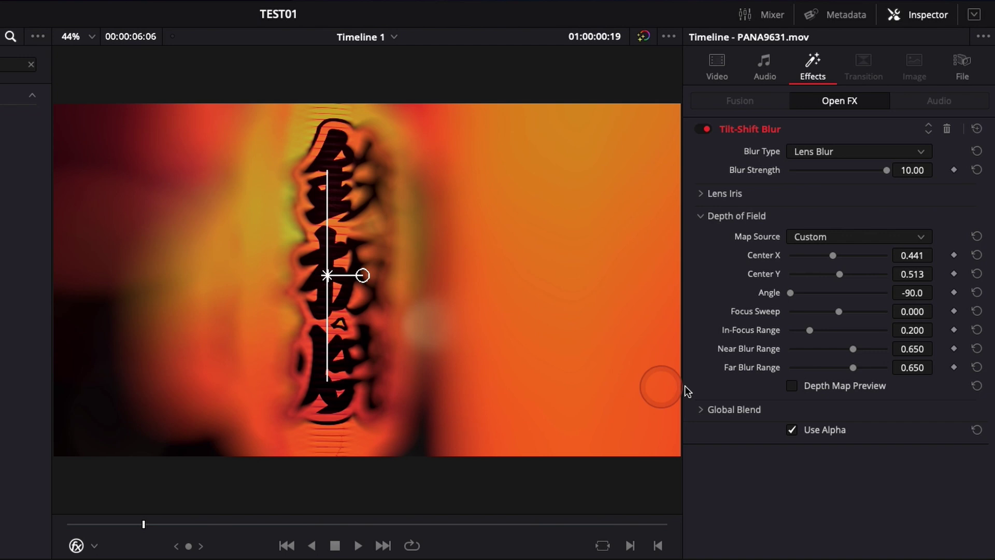
Keep the Lens Iris shape set to Circle and collapse its settings.
click(703, 196)
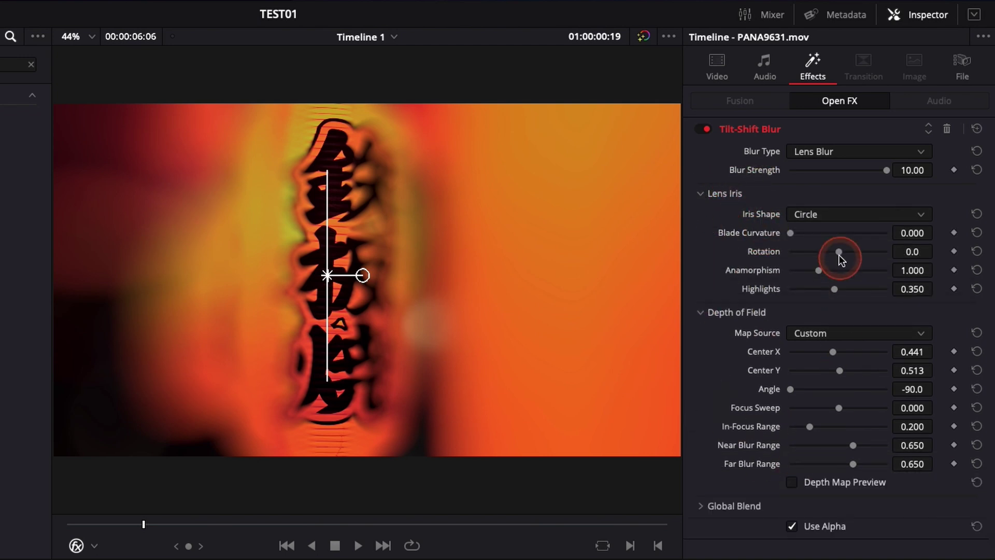
click(823, 215)
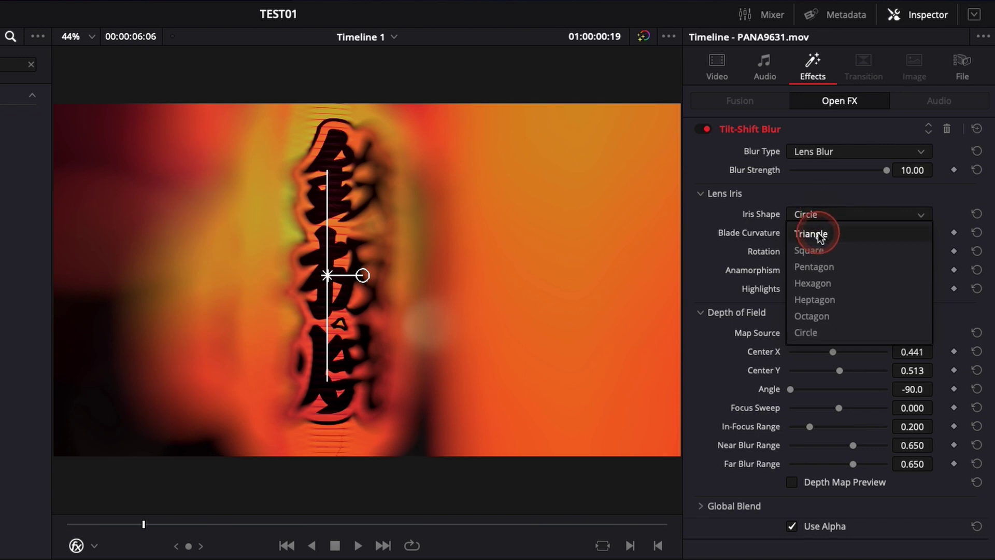
click(810, 335)
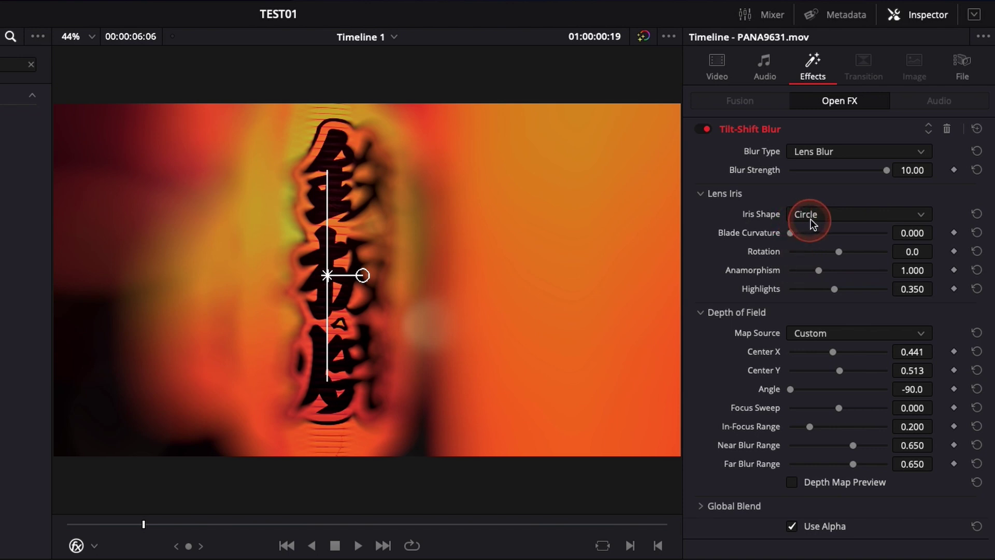
click(703, 195)
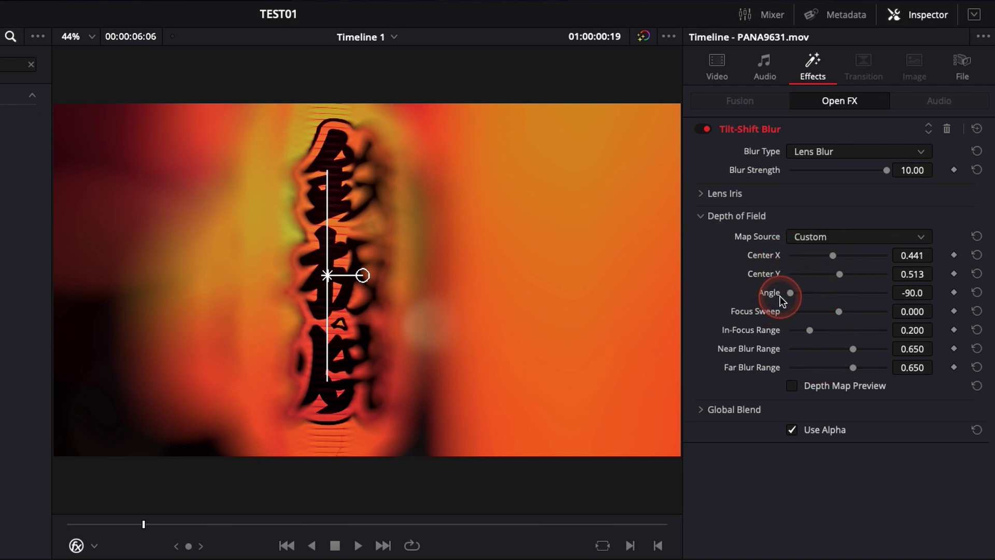
Set In-Focus Range to 0.426 and place the focus centre at X 0.434, Y 0.515.
mouse_move(327, 275)
mouse_down()
mouse_move(371, 284)
mouse_move(377, 269)
mouse_move(380, 278)
mouse_move(337, 274)
mouse_up()
click(740, 310)
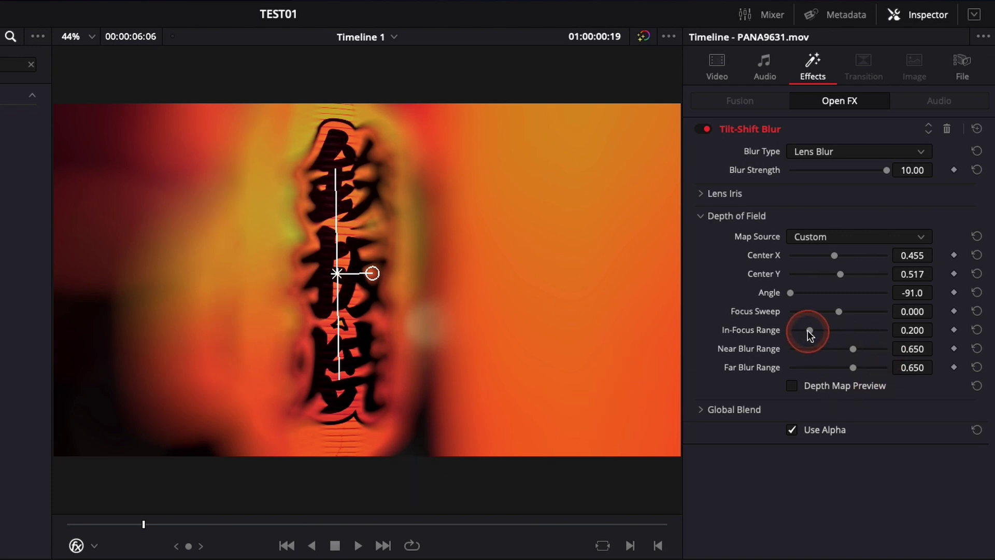
drag(809, 330, 828, 333)
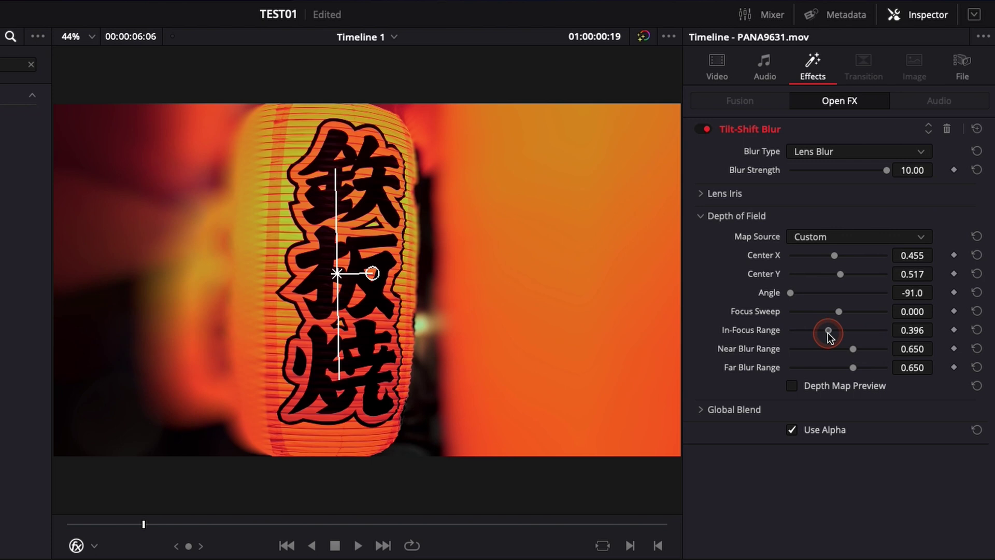
drag(343, 276, 325, 277)
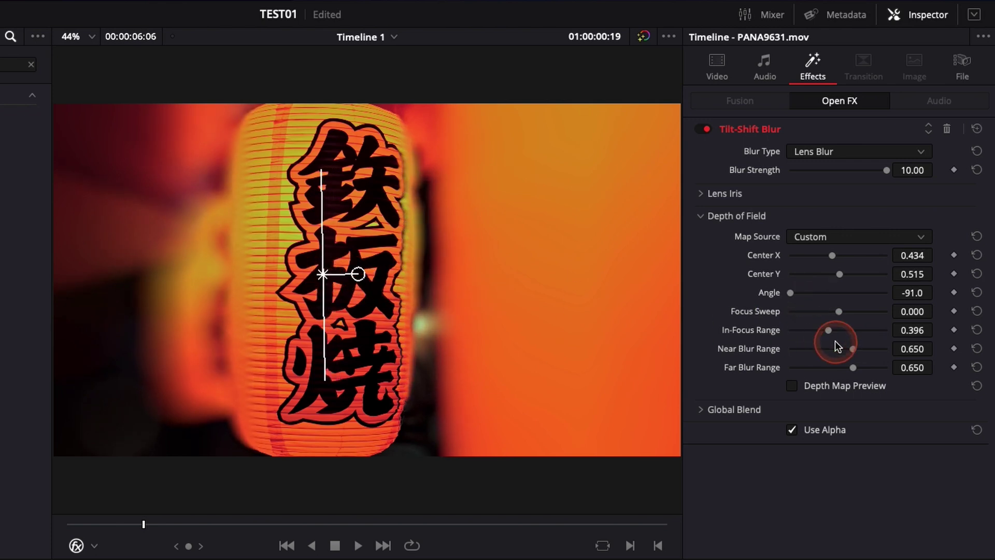
drag(828, 333, 831, 334)
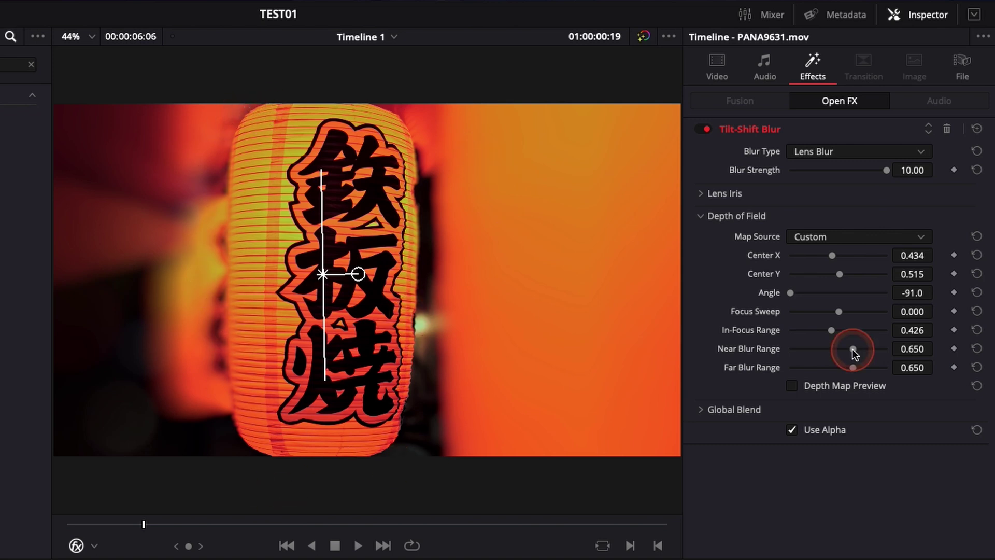
Try a larger Near Blur Range, then reset Near and Far Blur Range to 0.650.
drag(853, 348, 868, 371)
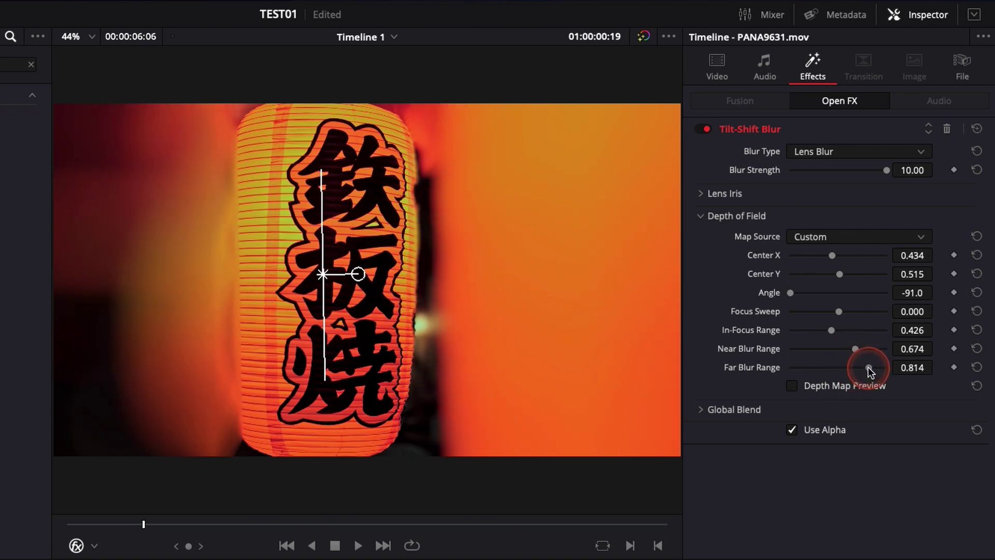
click(976, 368)
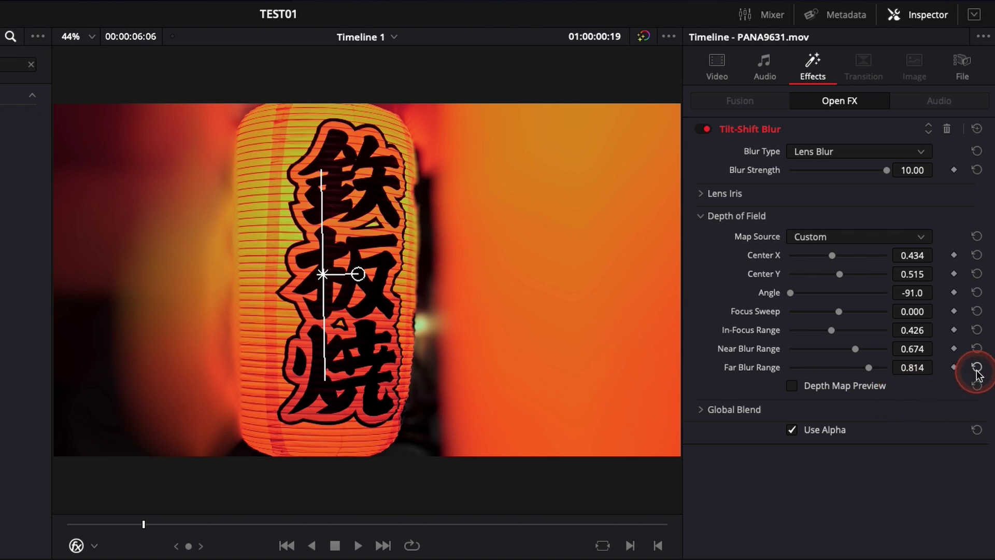
click(977, 349)
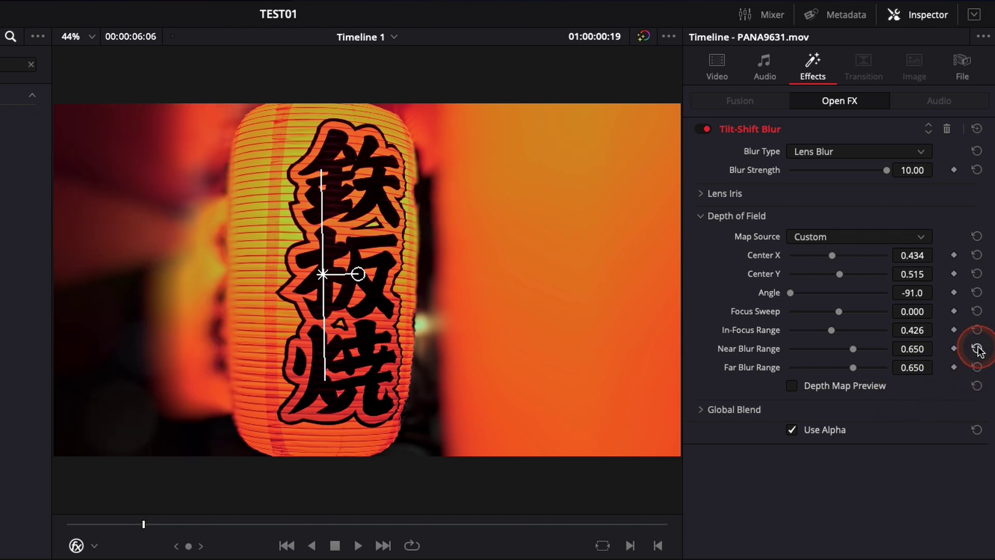
Check the depth map preview, then lower Blur Strength from 10 to about 5.66.
click(792, 386)
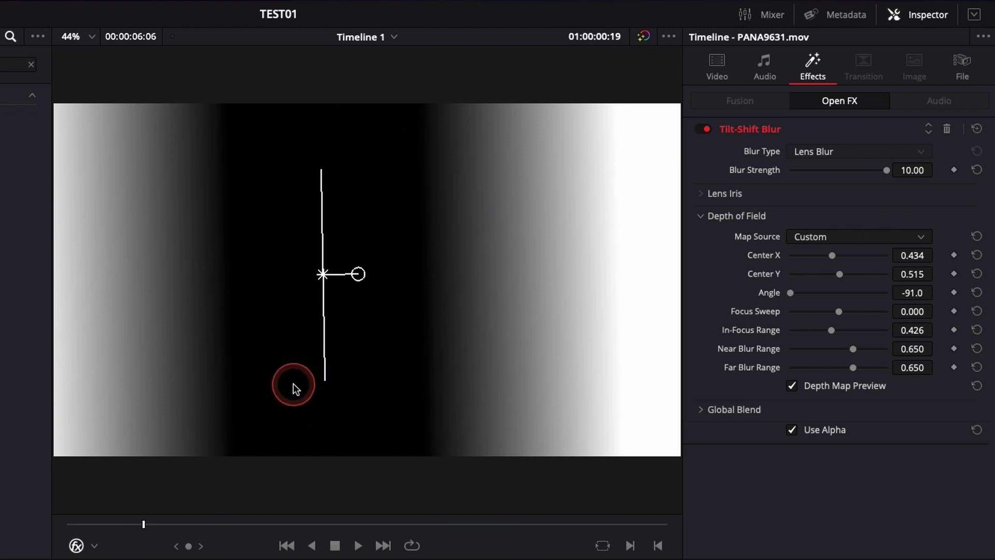
click(793, 386)
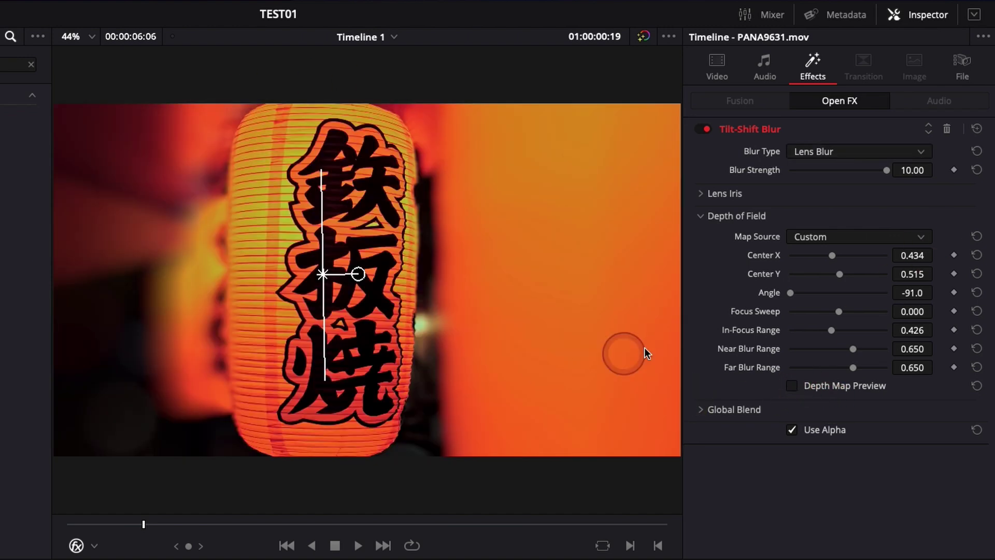
drag(887, 171, 851, 174)
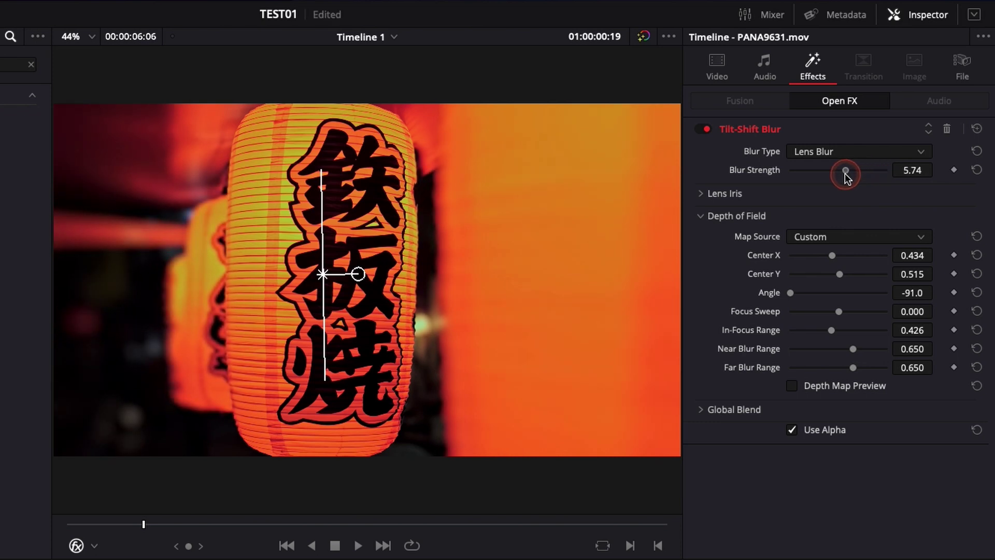
drag(844, 172, 845, 172)
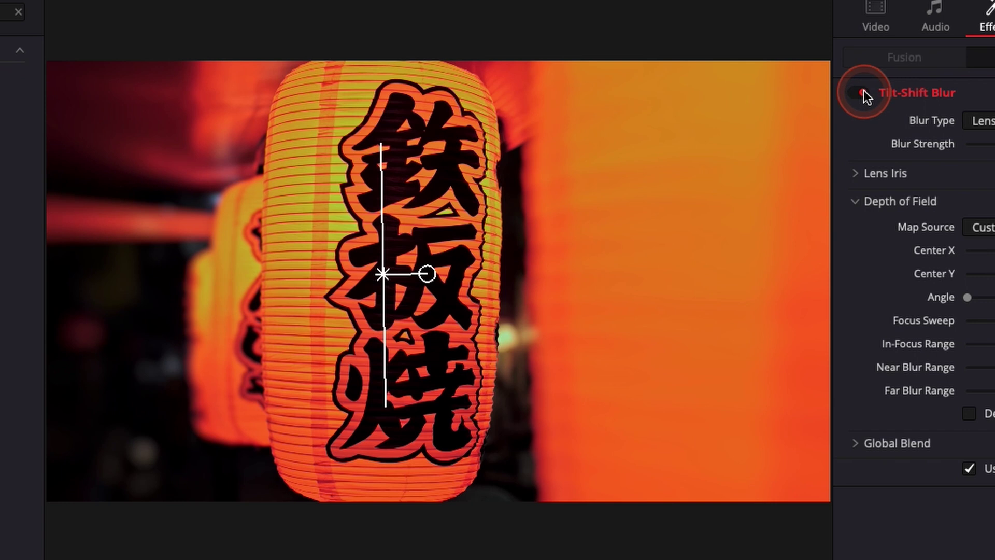
click(863, 91)
click(864, 92)
click(864, 91)
click(863, 91)
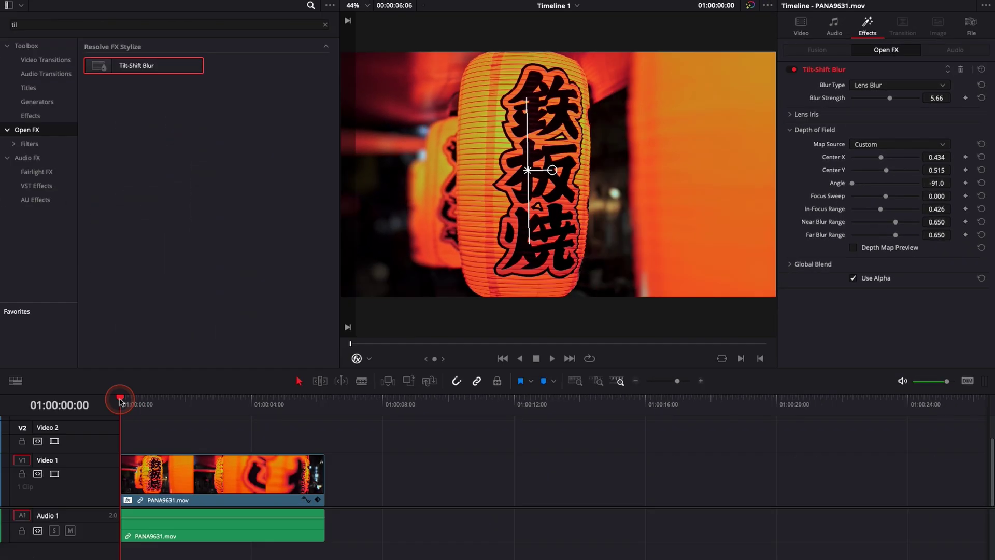
key(space)
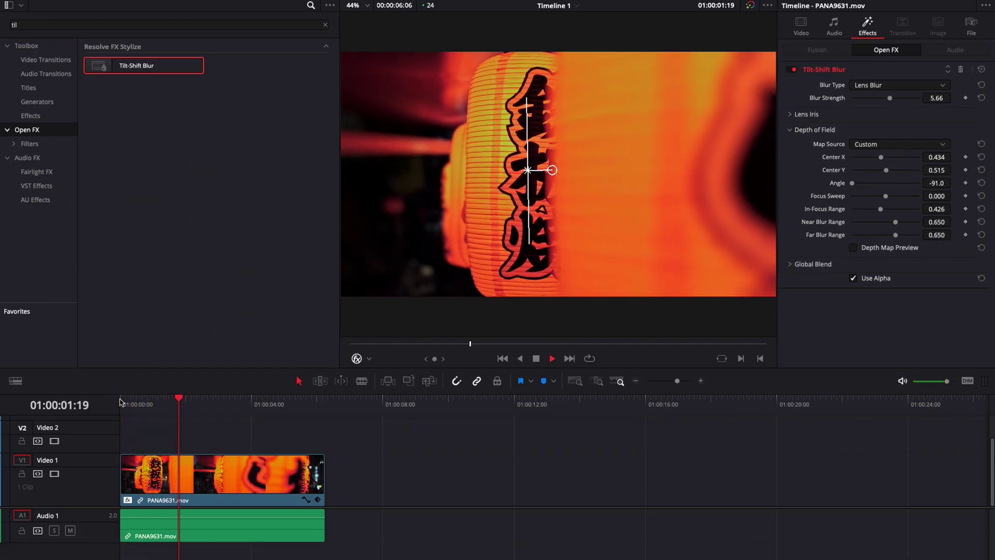
key(space)
click(137, 401)
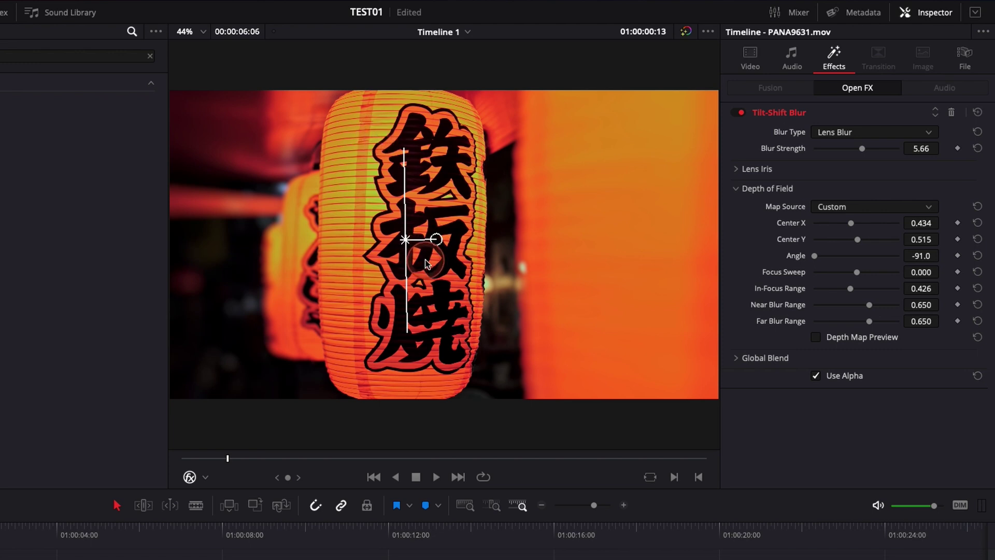
click(0, 530)
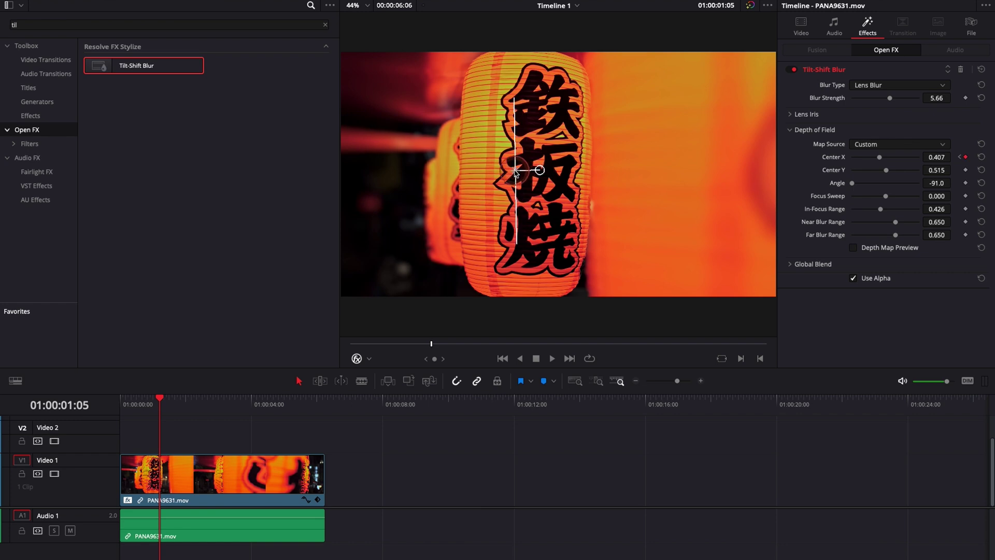
Replay the clip from the start to review Center X drifting from 0.434 to 0.407.
click(126, 403)
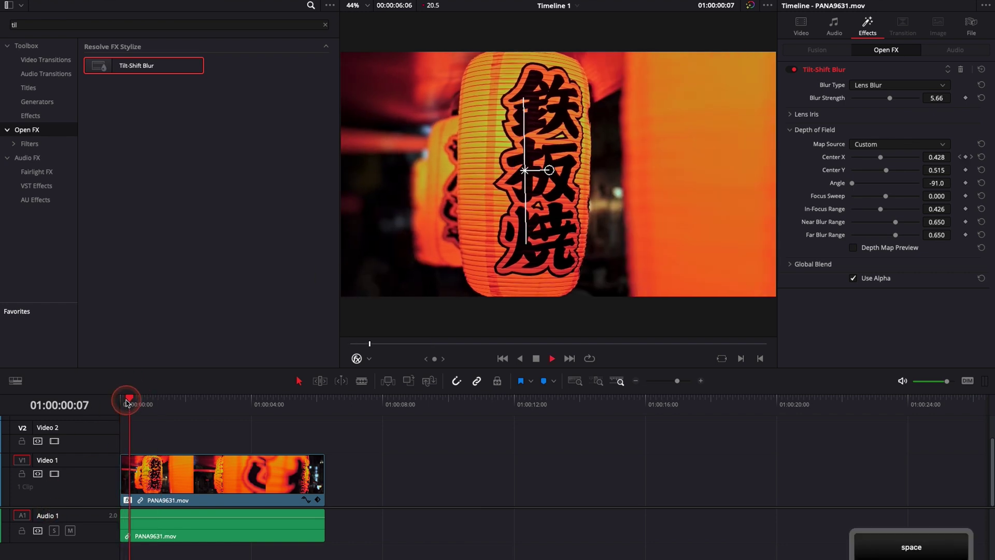
key(space)
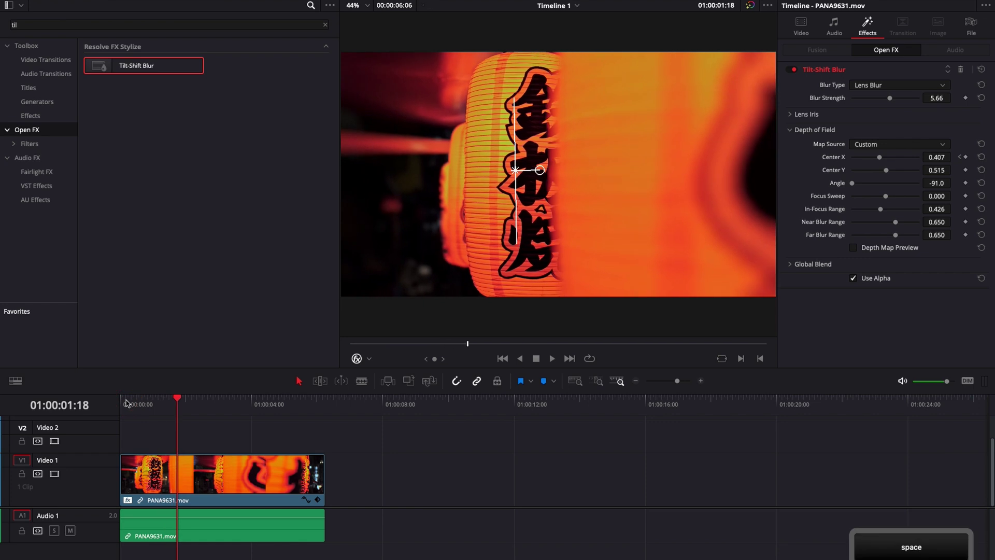
click(126, 402)
key(space)
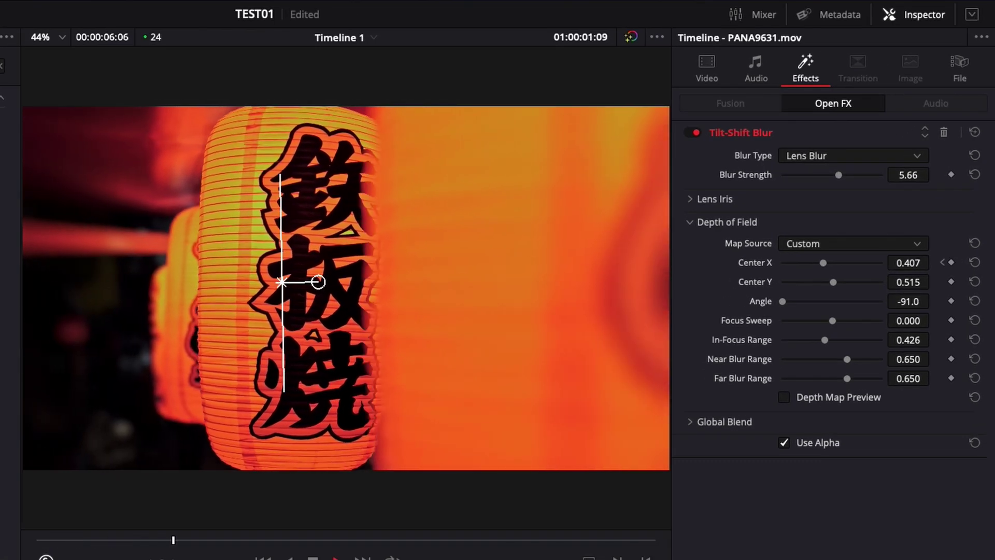